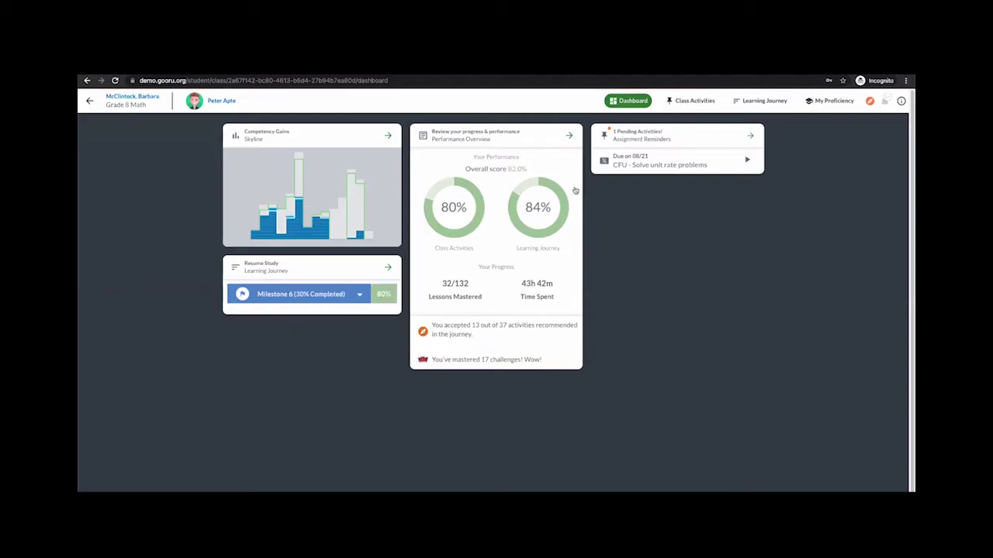
Step: Return to the classroom list and open the Grade 8 Math class
left_click(91, 103)
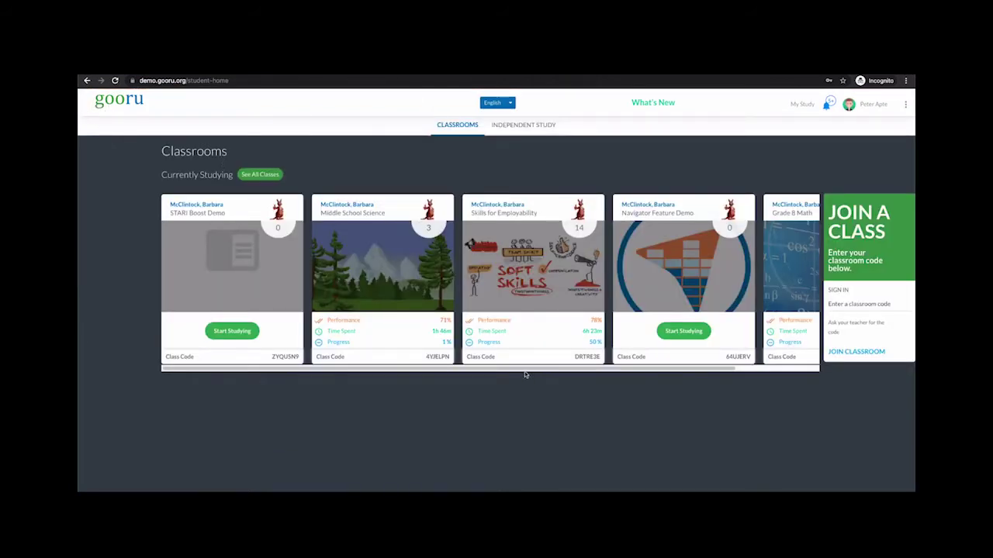
left_click_drag(524, 373, 679, 376)
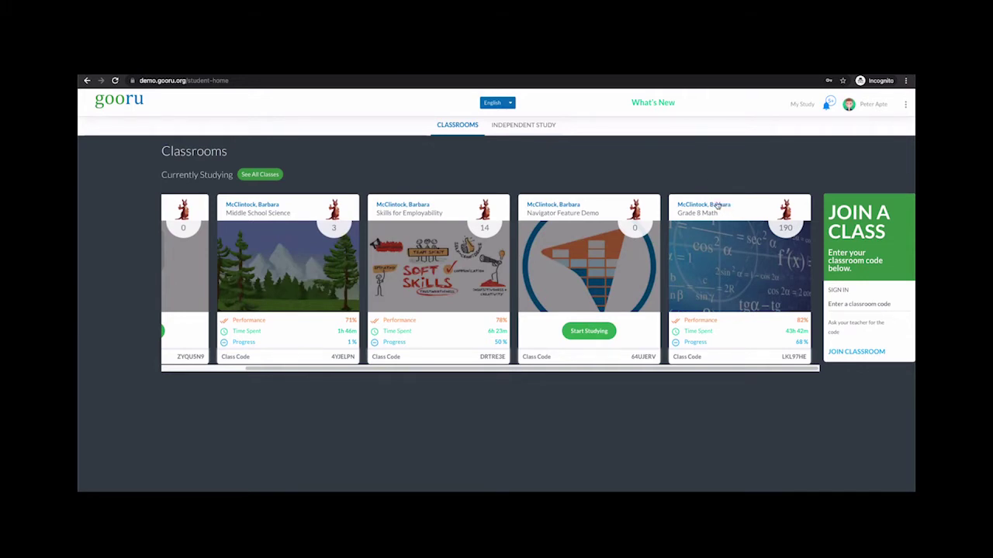
left_click(717, 204)
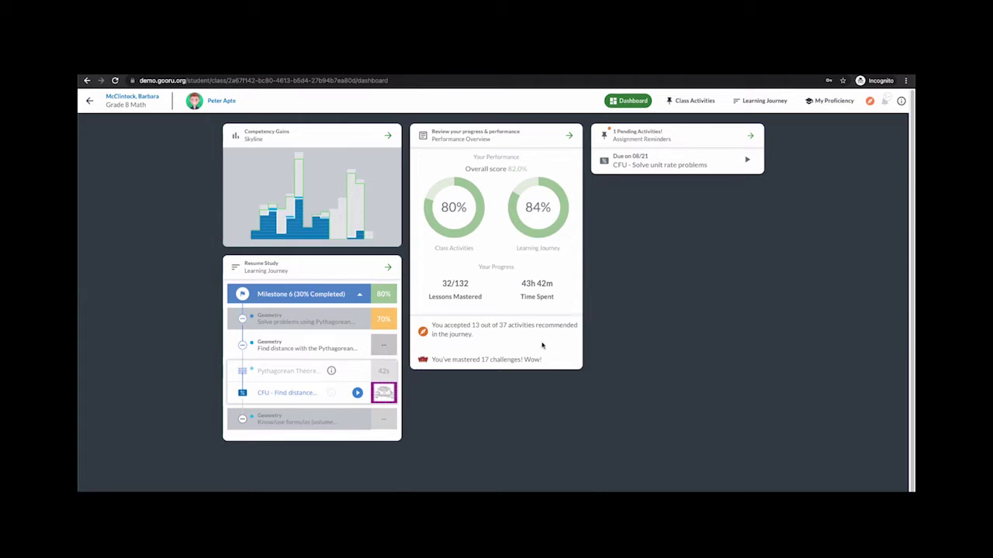
Step: Review the Milestone 6 lessons in the class's Learning Journey, then return to the dashboard
left_click(388, 267)
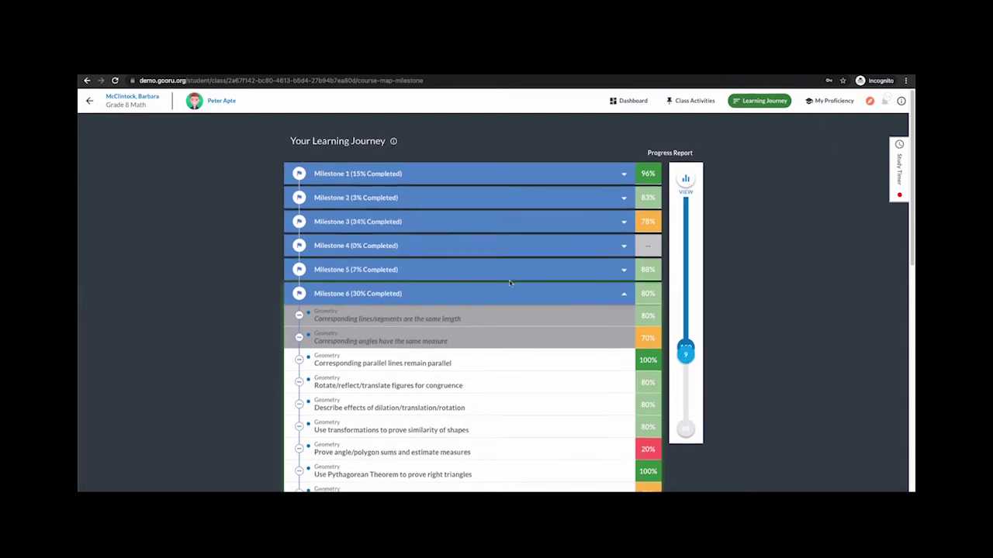
scroll(384, 286, "down", 1)
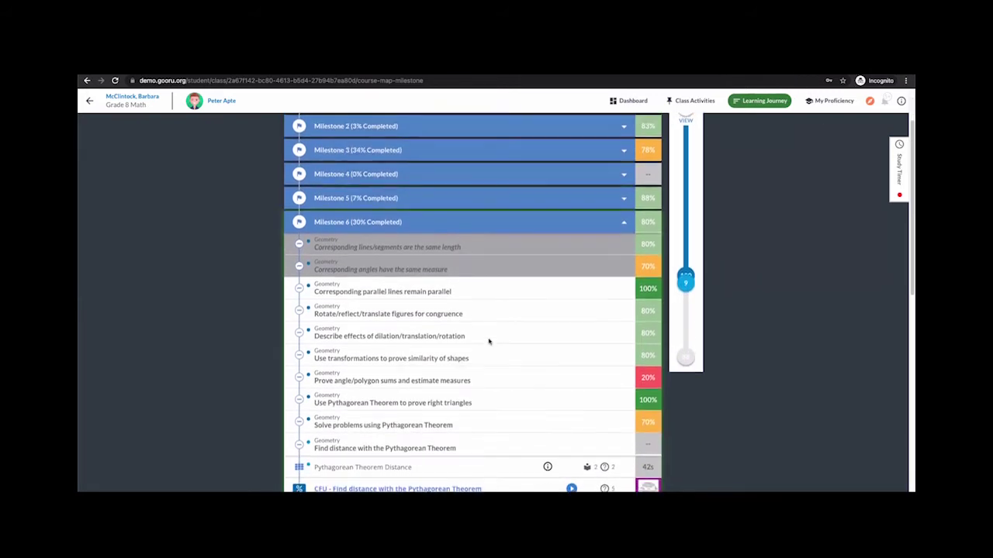
scroll(485, 330, "up", 1)
left_click(580, 294)
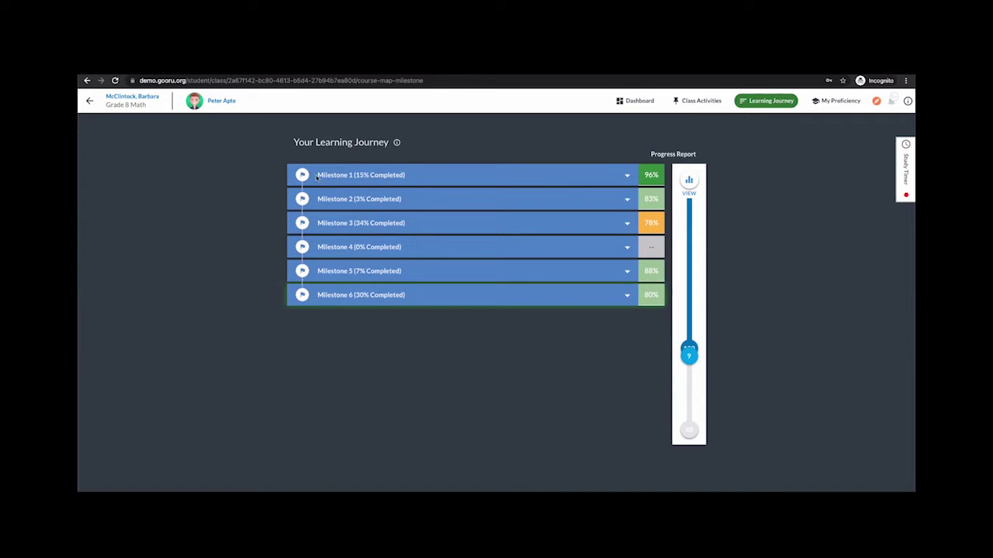
left_click(638, 102)
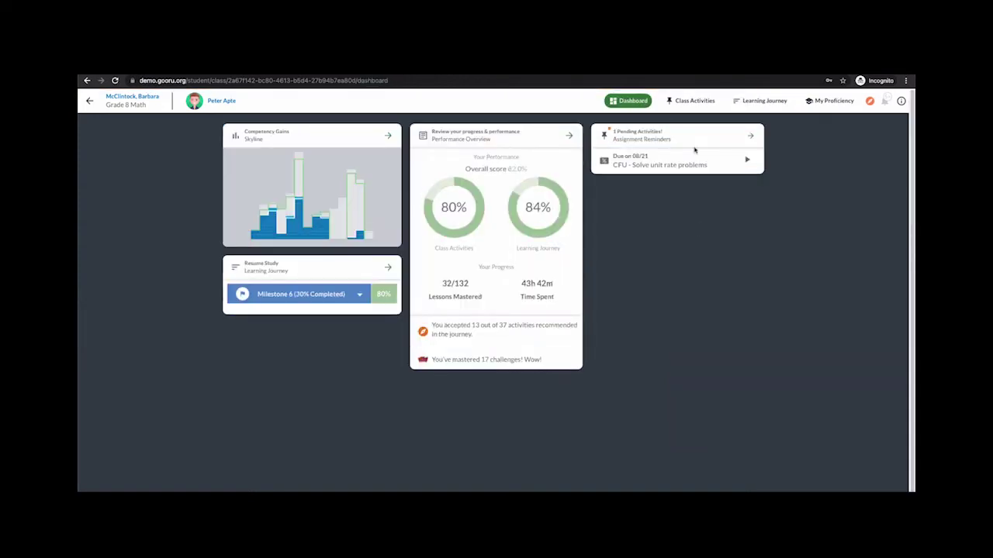
Step: View the Competency Gains skyline in full and return to the class dashboard
left_click(384, 137)
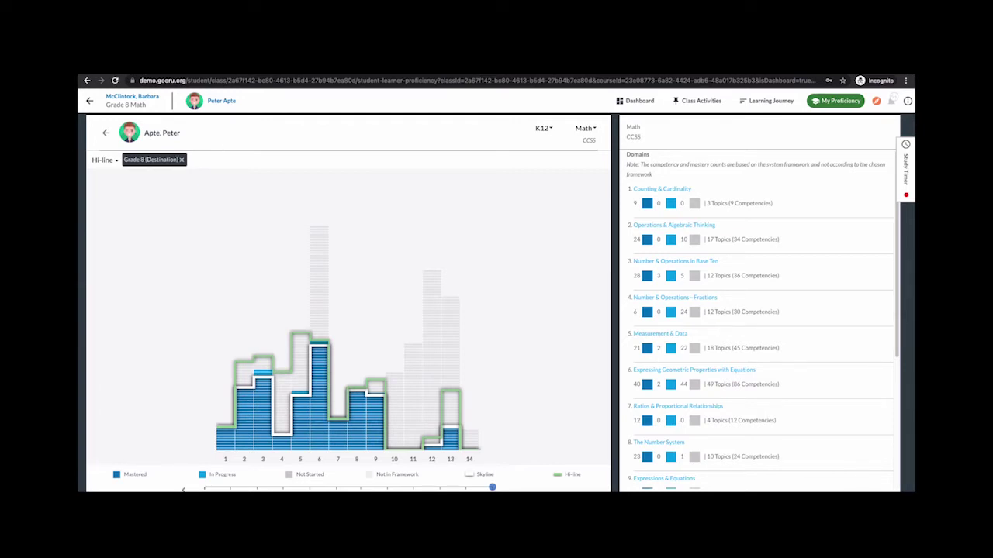
left_click(107, 133)
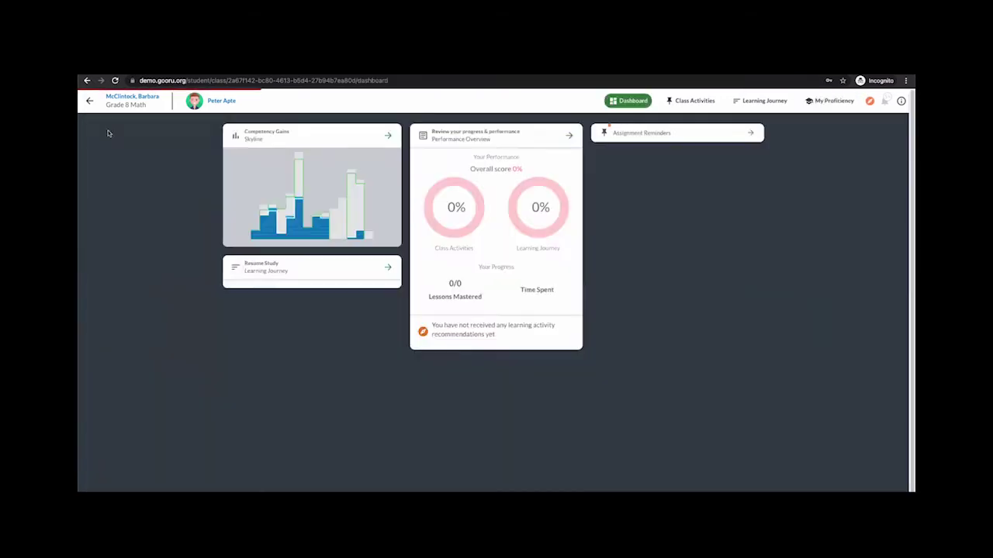
Step: View the Performance Overview report for July 2021, then go back to the classroom list
left_click(570, 137)
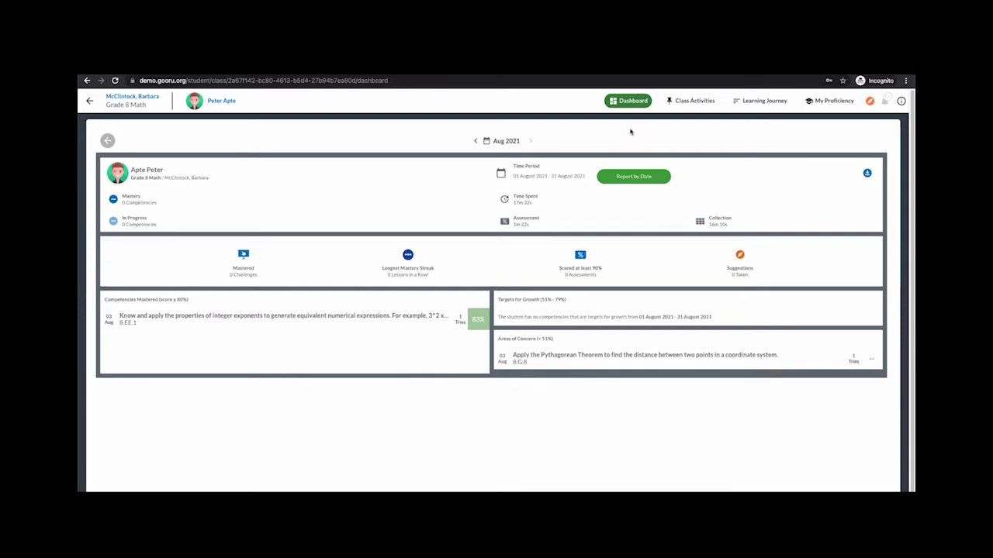
left_click(476, 141)
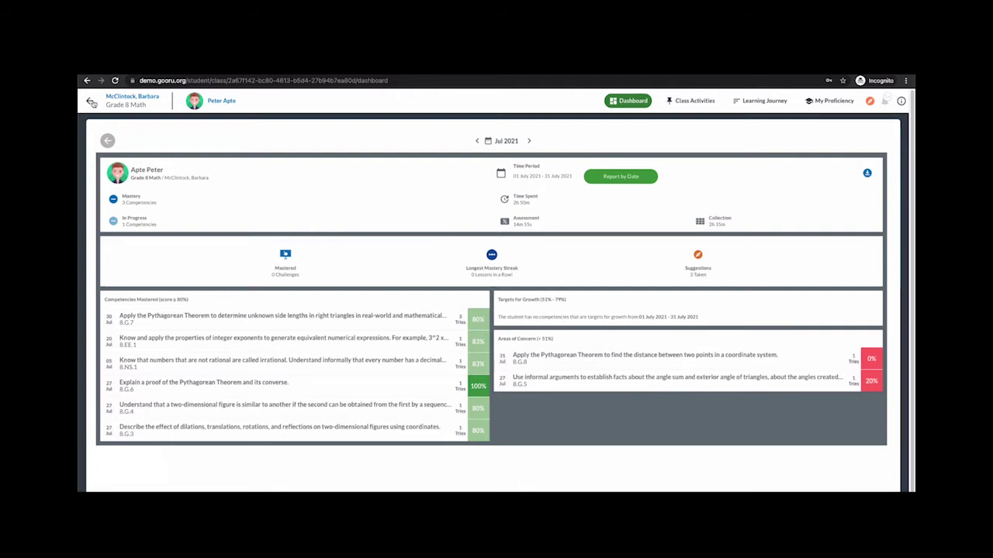
left_click(89, 102)
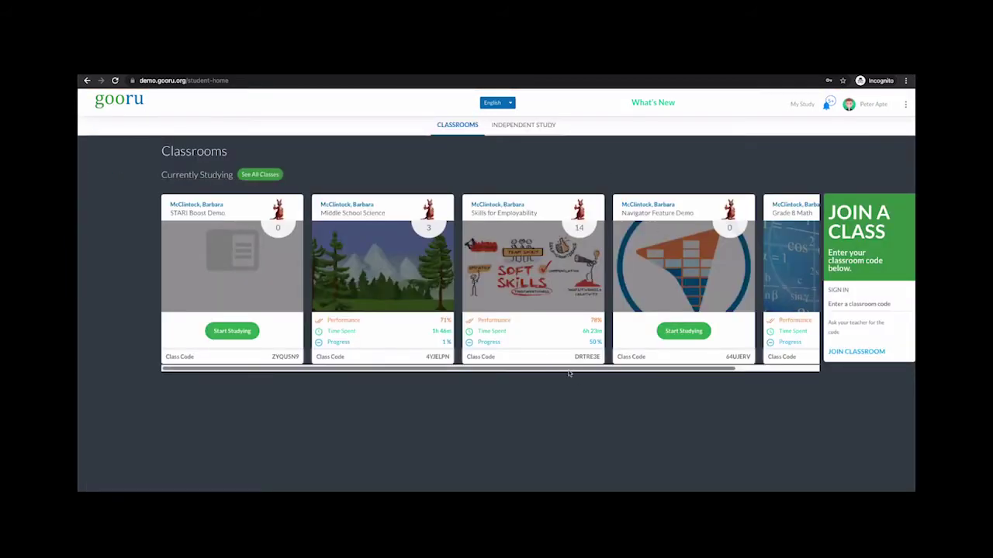
Step: Reopen the Grade 8 Math class and start the Pythagorean Theorem Distance collection under Milestone 6 of the Learning Journey
left_click_drag(569, 372, 701, 357)
left_click(703, 300)
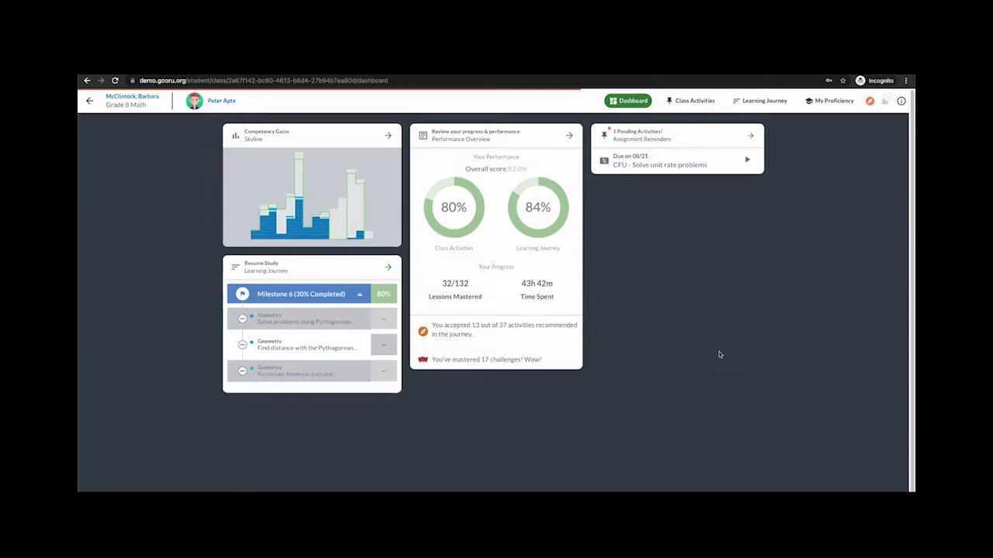
left_click(387, 268)
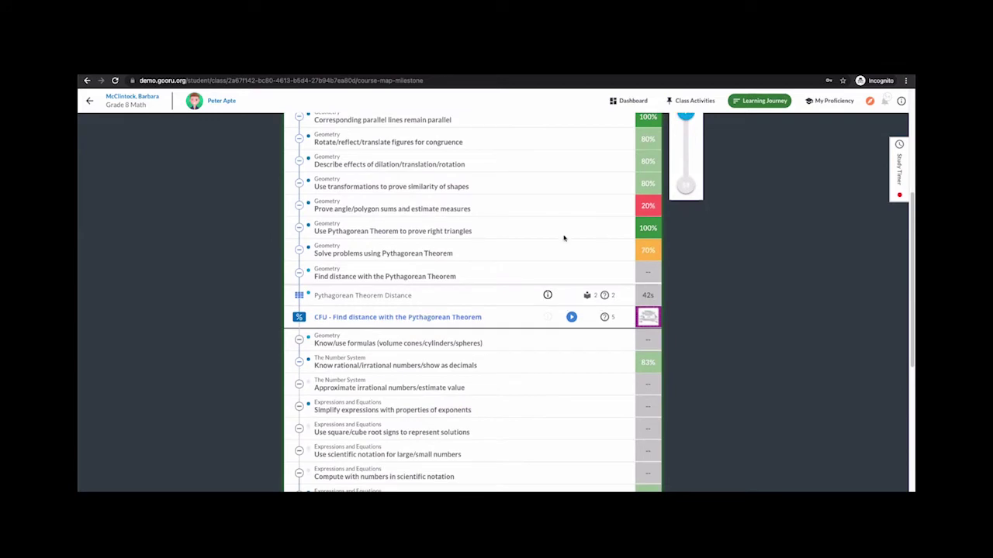
scroll(388, 284, "down", 2)
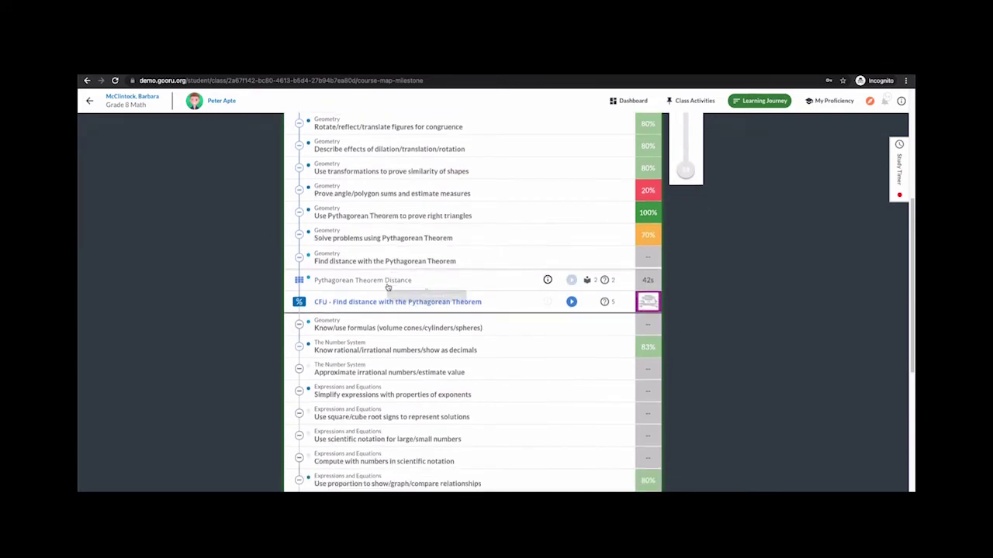
scroll(546, 351, "down", 4)
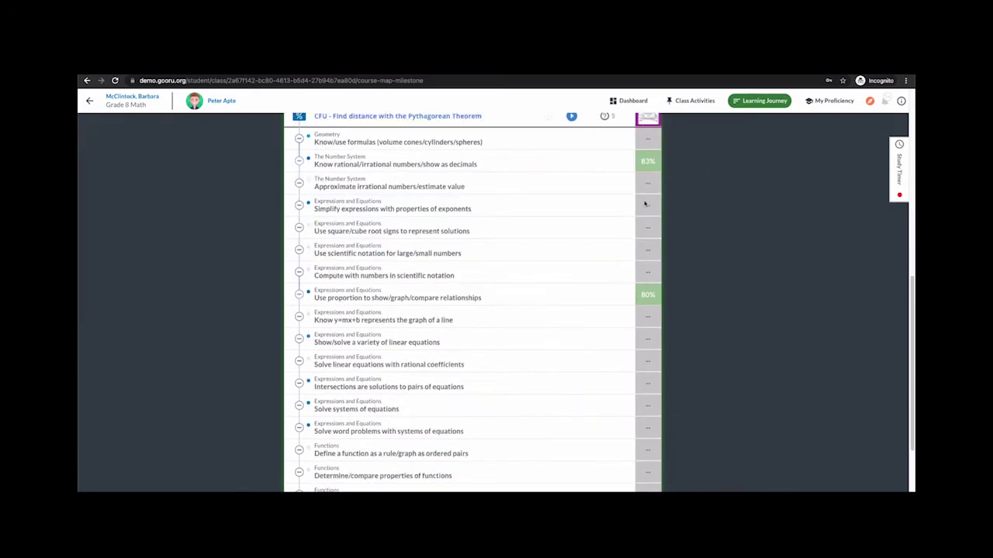
scroll(528, 235, "up", 2)
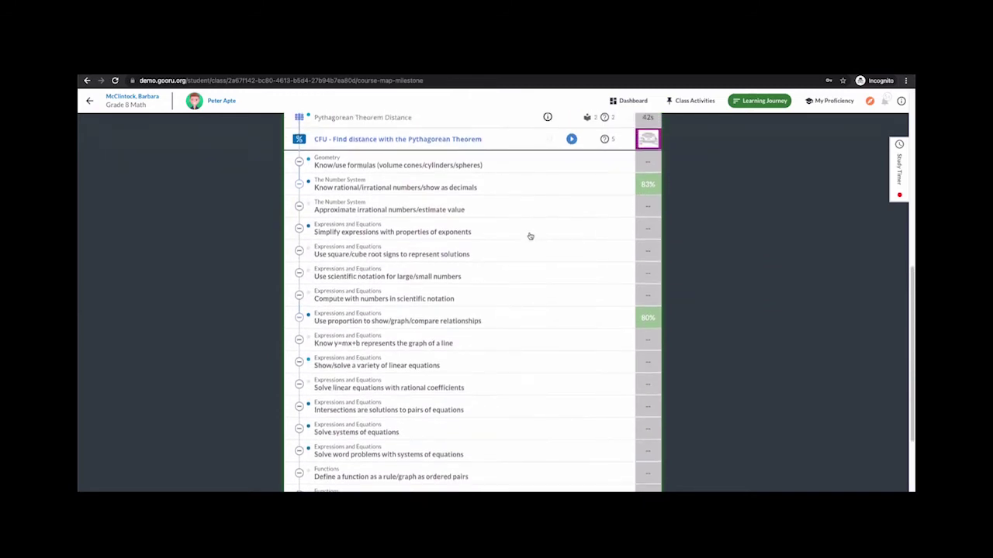
left_click(571, 174)
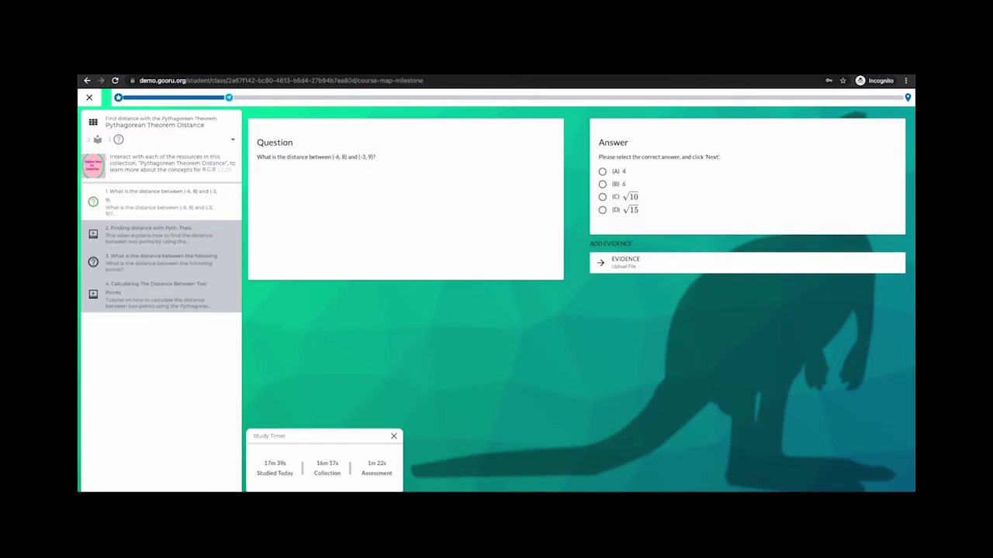
Step: Answer the first question with option B (6), continue past the video to the third item, and close the collection
left_click(618, 185)
left_click(871, 484)
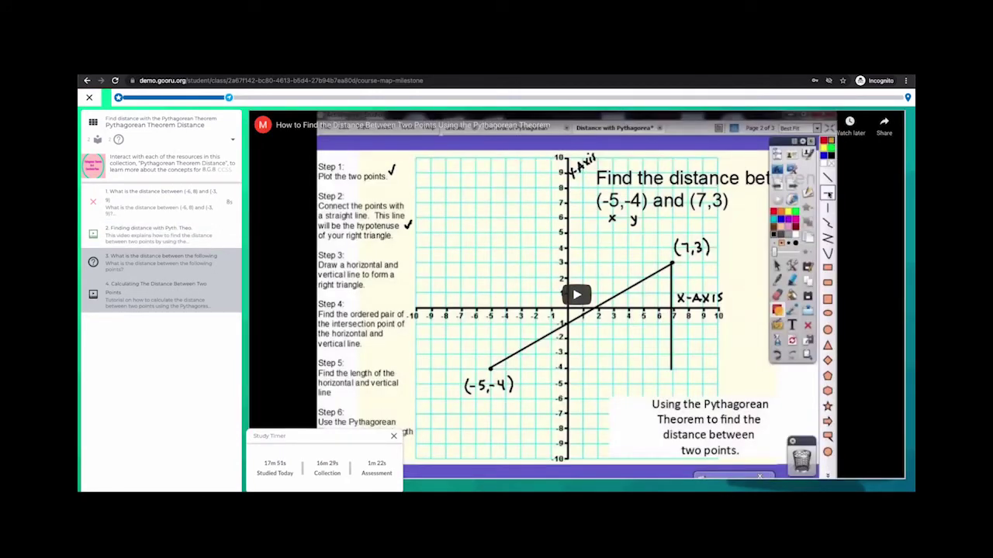
left_click(871, 481)
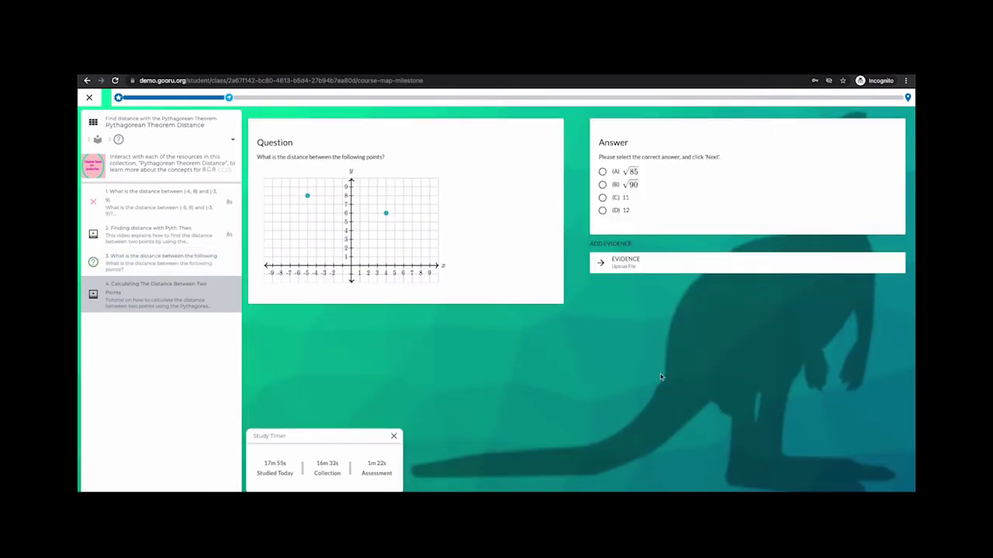
left_click(91, 98)
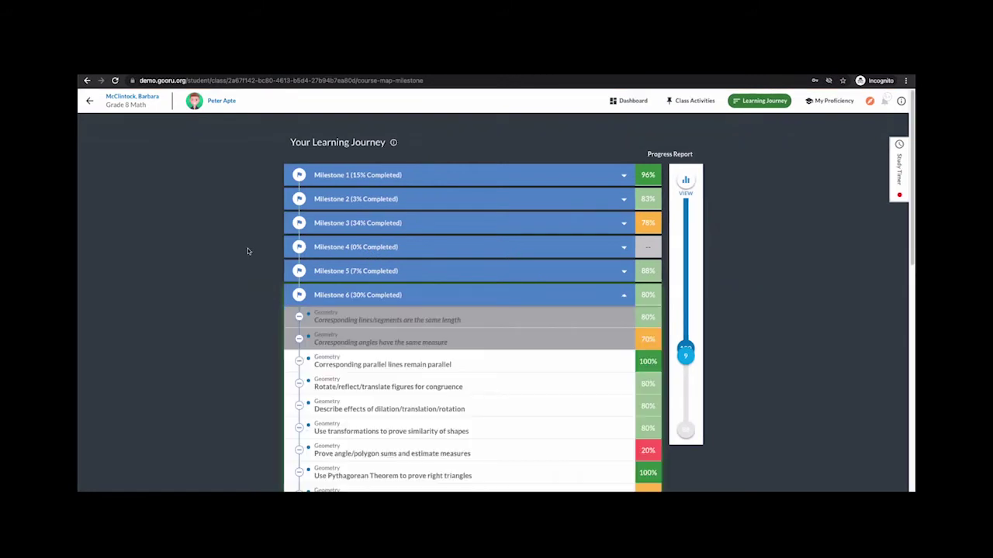
Step: Reopen the Grade 8 Math class from the classroom list and review the Milestone 6 lessons in its Learning Journey
left_click(90, 101)
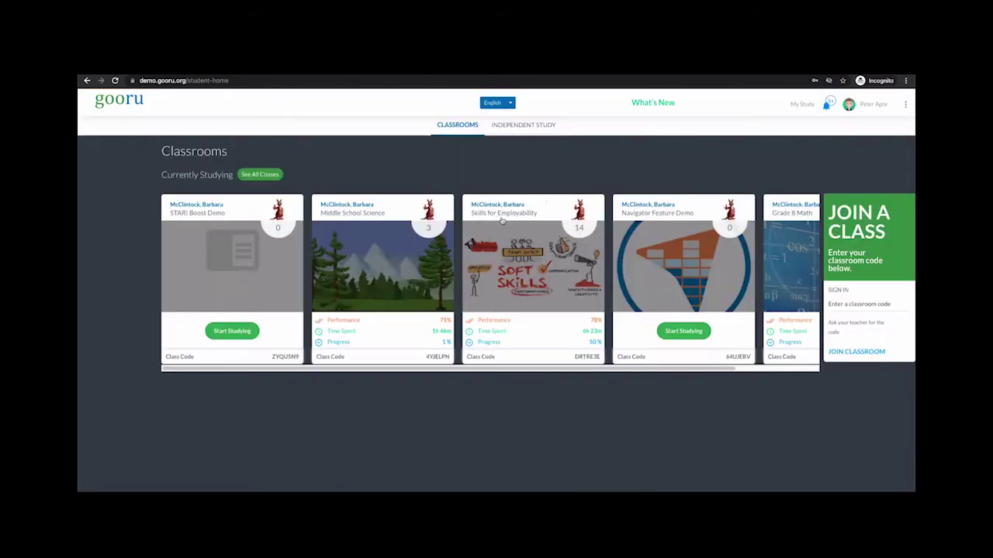
left_click(771, 289)
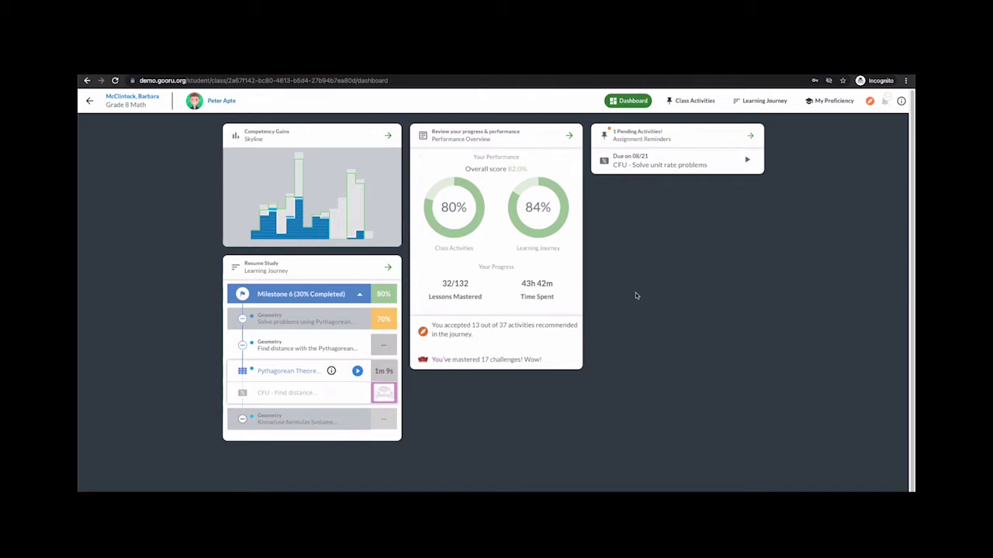
left_click(362, 269)
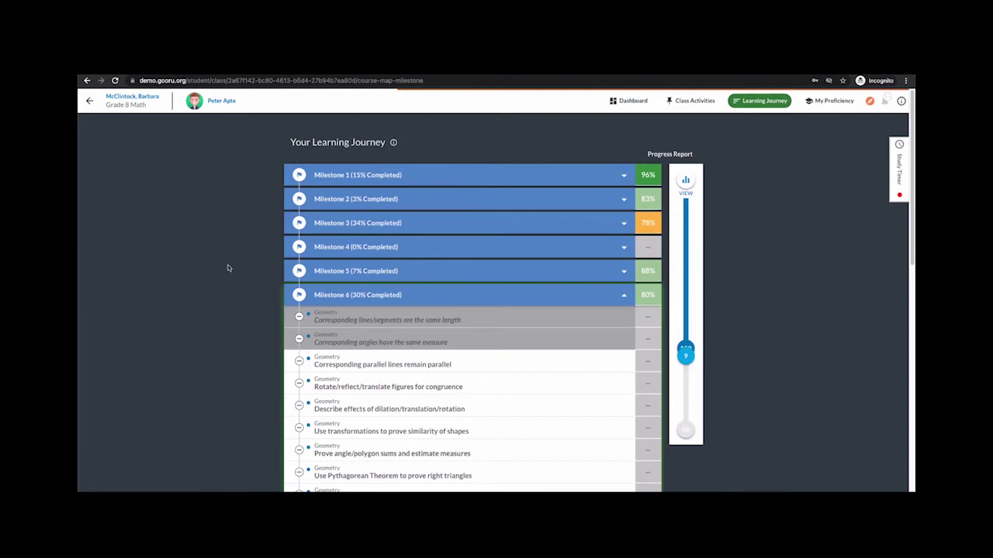
scroll(228, 268, "down", 1)
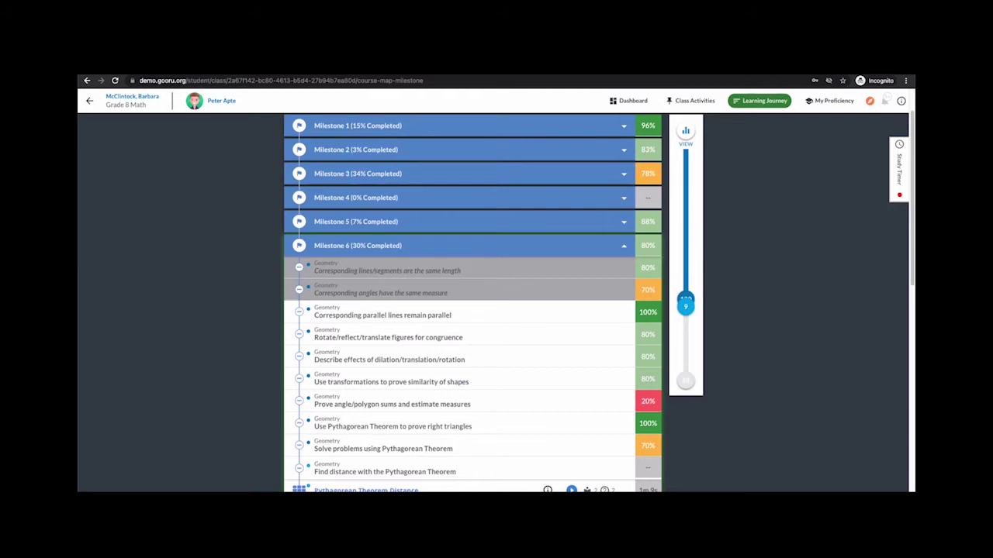
scroll(246, 285, "down", 2)
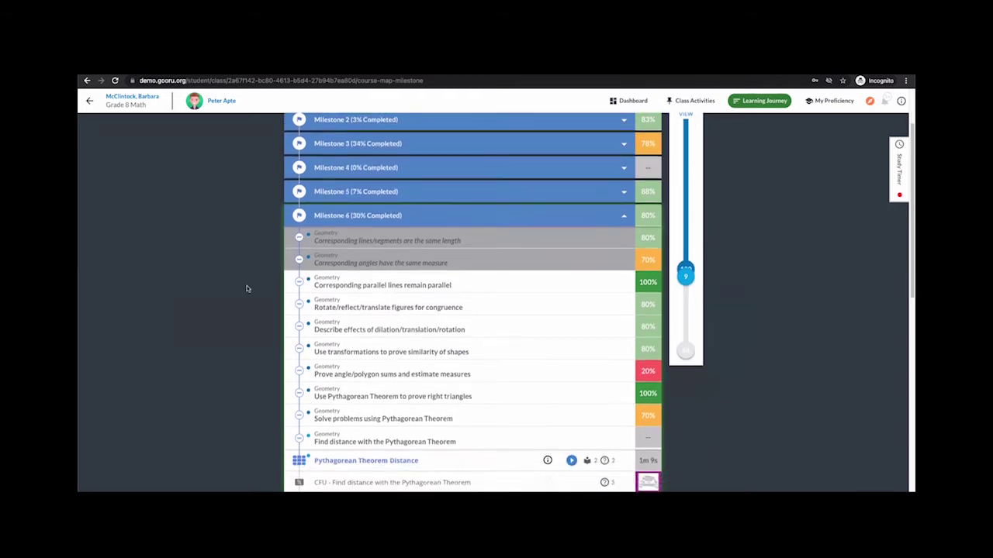
scroll(204, 288, "down", 5)
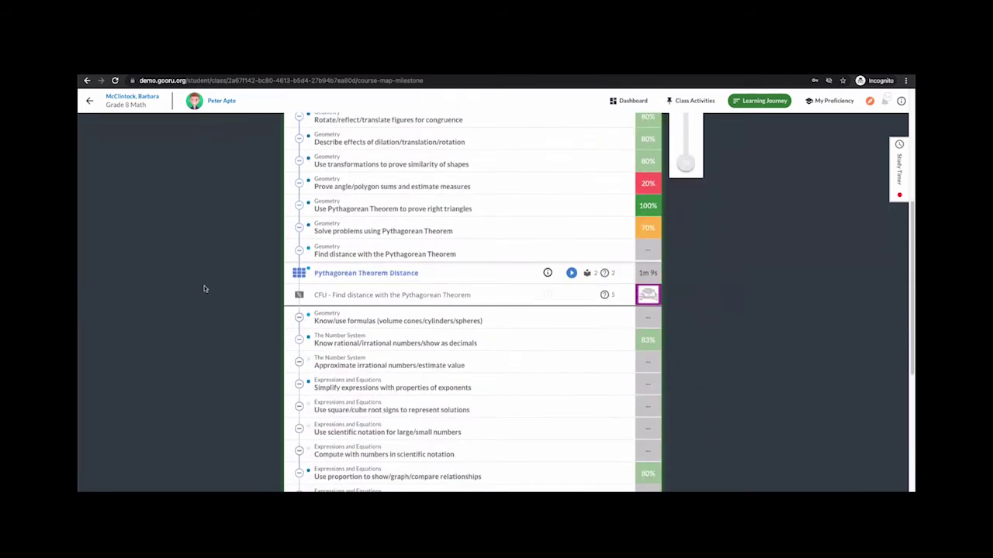
scroll(204, 289, "down", 8)
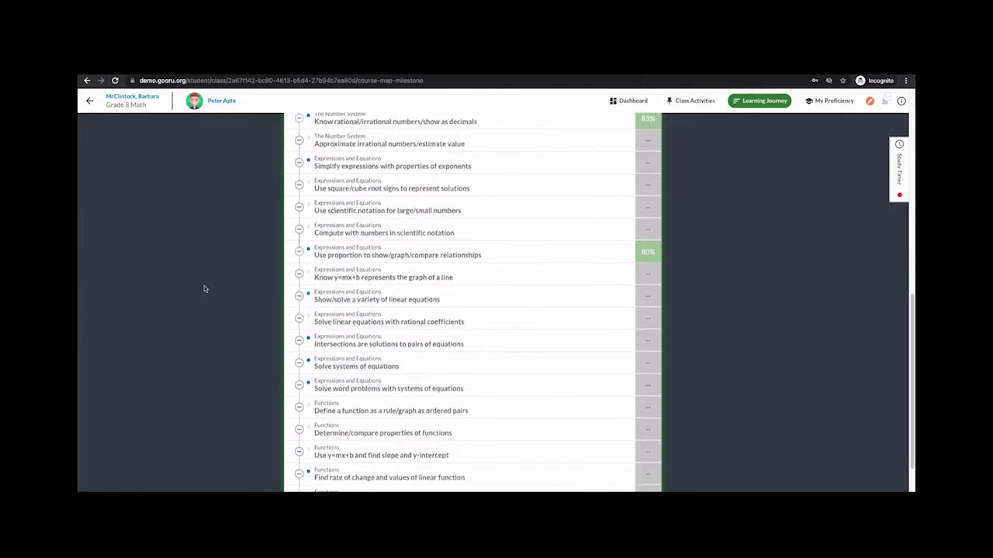
scroll(204, 289, "up", 15)
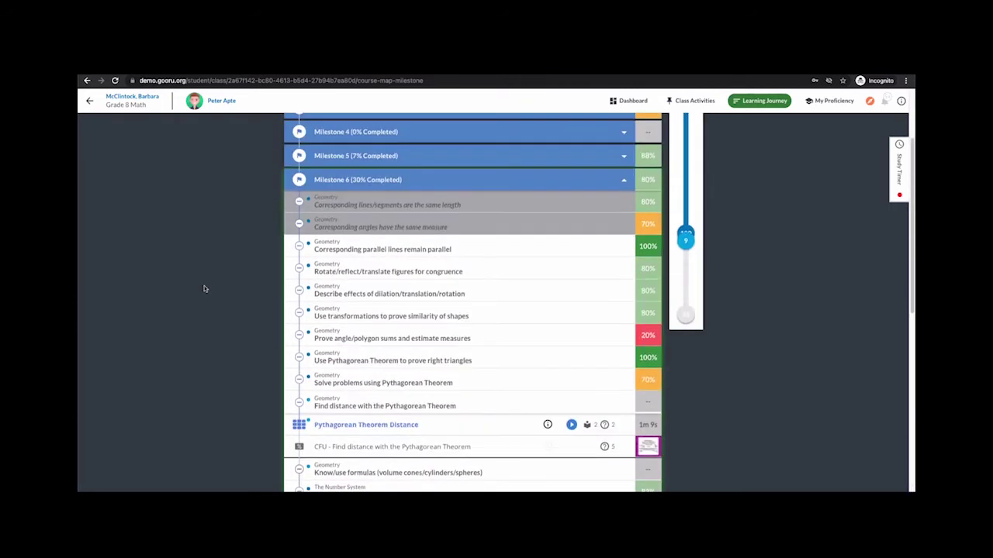
left_click(353, 296)
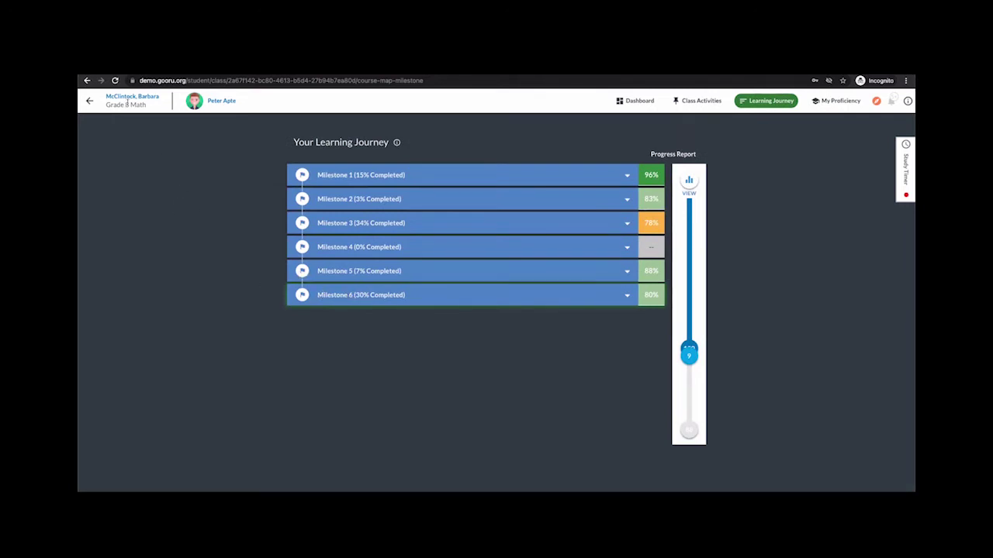
Step: Return to the student classroom list and bring the Grade 8 Math class card fully into view
left_click(91, 102)
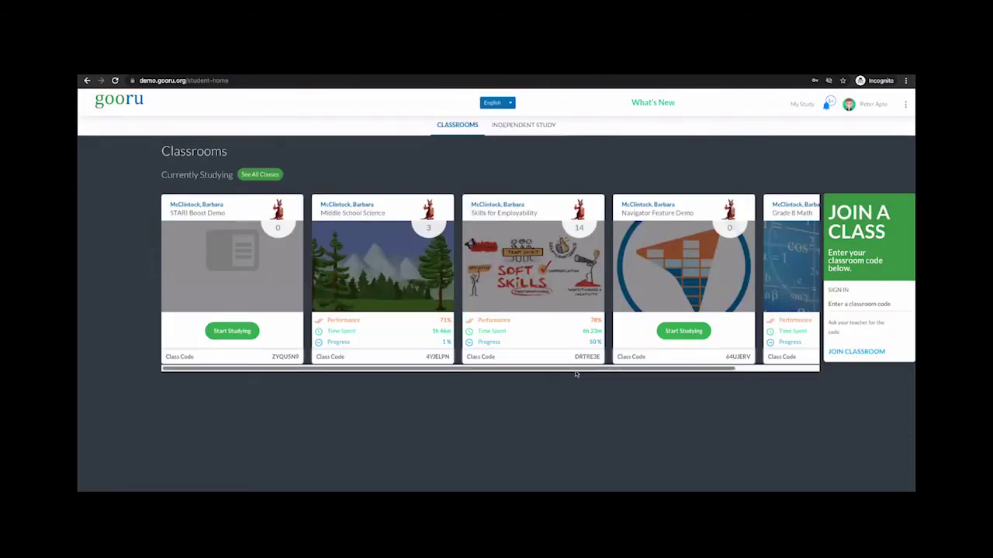
left_click_drag(580, 375, 722, 376)
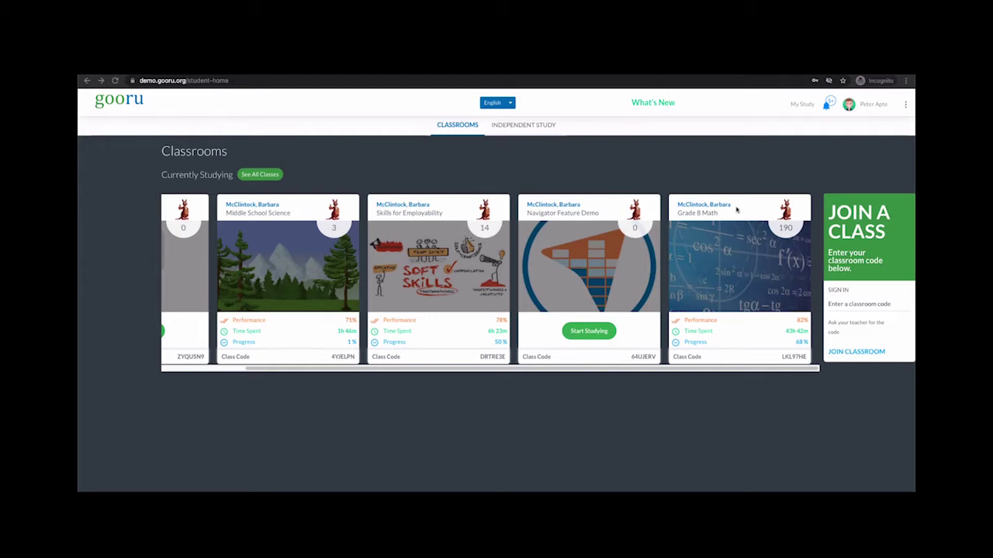
left_click(723, 345)
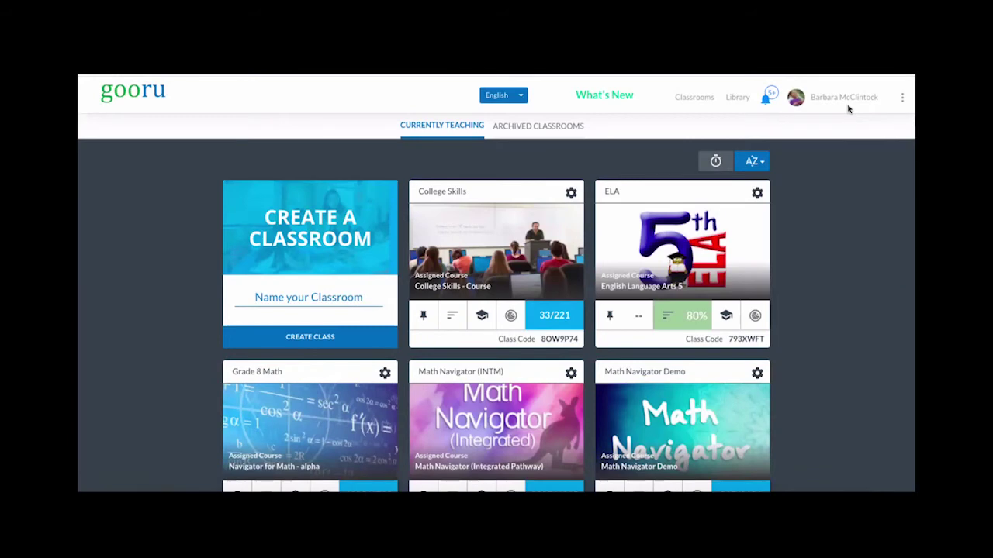
Step: Look through the classrooms on the teacher account's Currently Teaching page
scroll(818, 313, "down", 2)
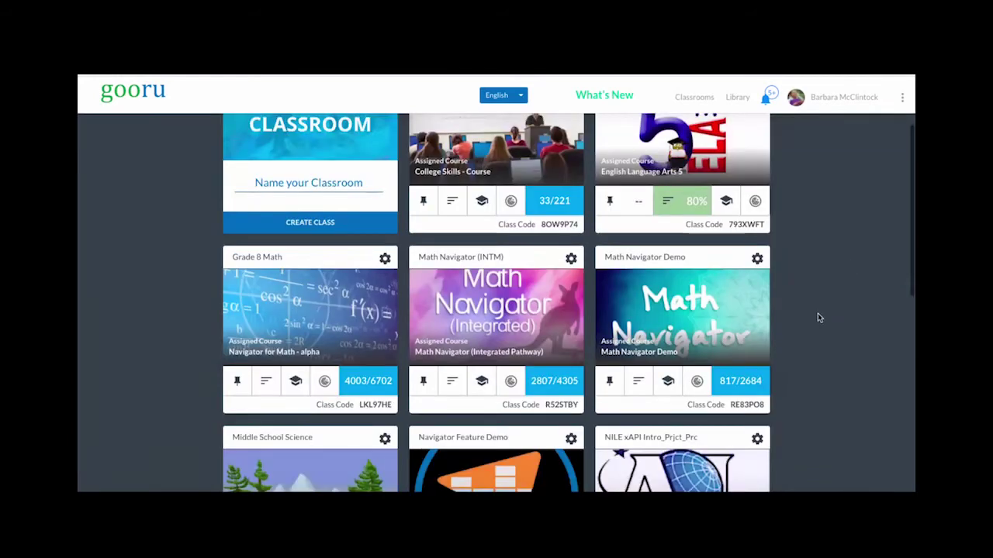
scroll(817, 314, "up", 2)
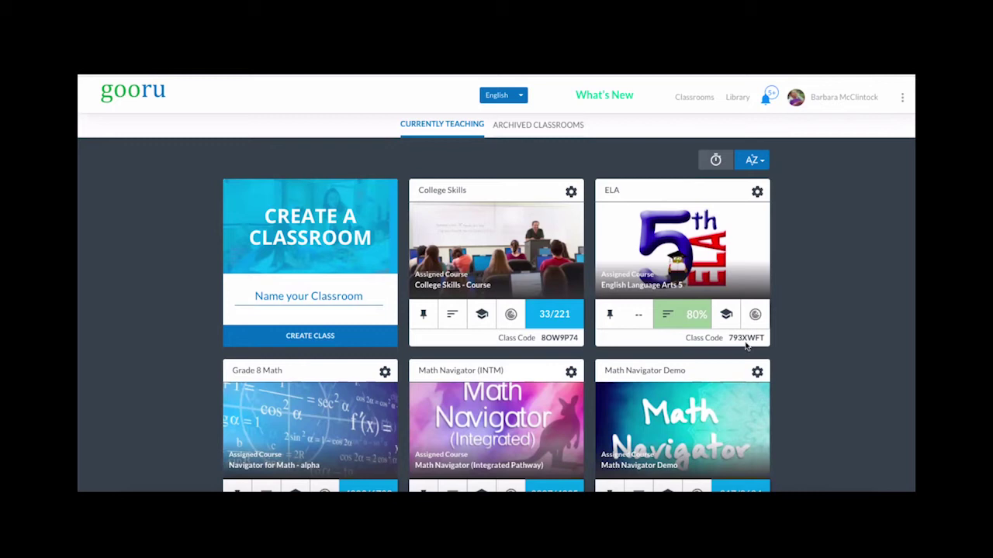
Step: Open the Learning Journey of the teacher's Grade 8 Math class and collapse the Math - Grade 8 milestone
scroll(270, 275, "down", 2)
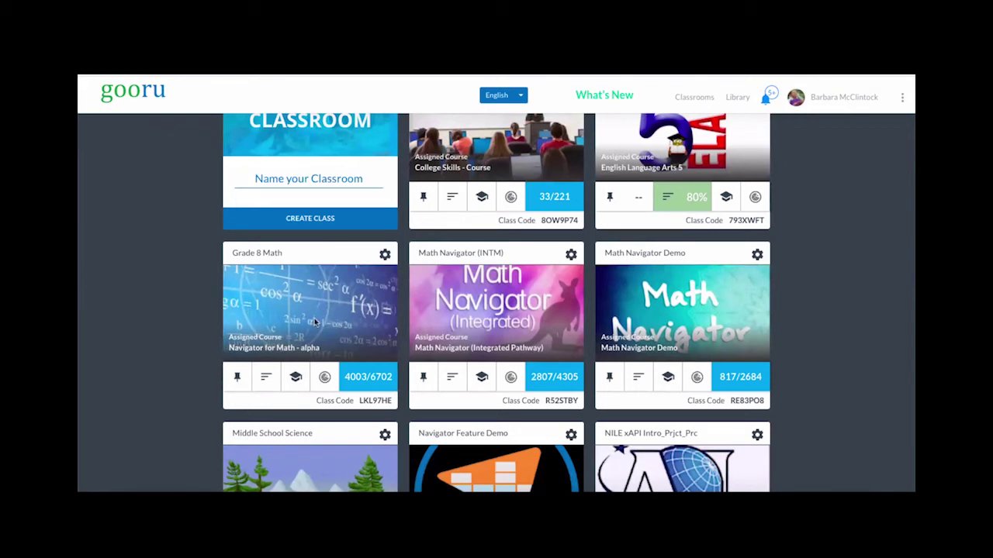
left_click(266, 377)
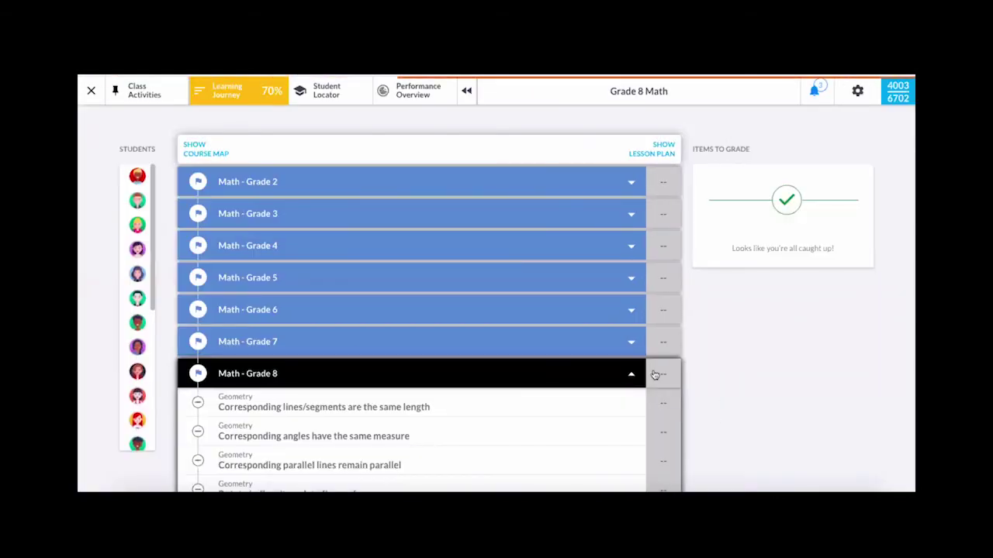
left_click(630, 376)
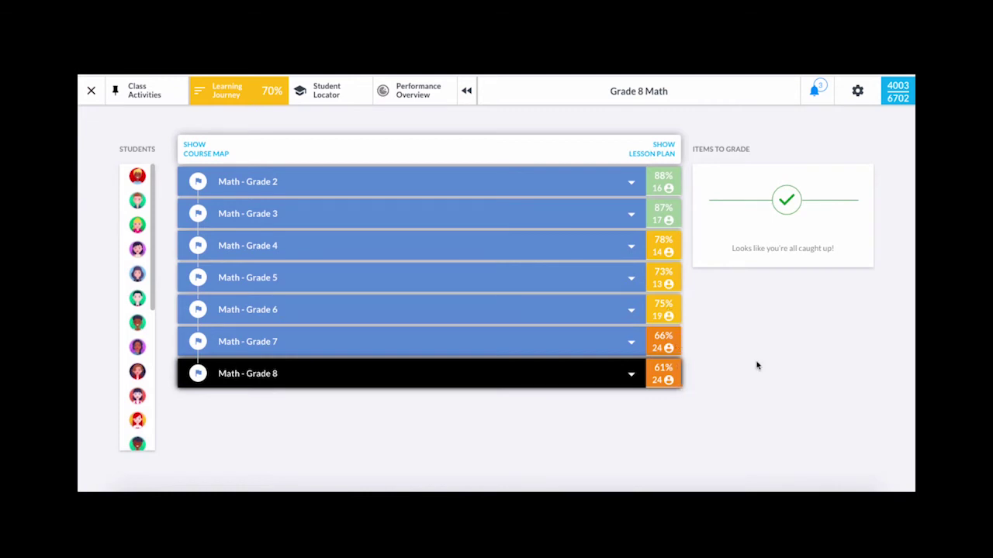
Step: Expand the Math - Grade 7 milestone and review the class's performance on its lessons
left_click(631, 345)
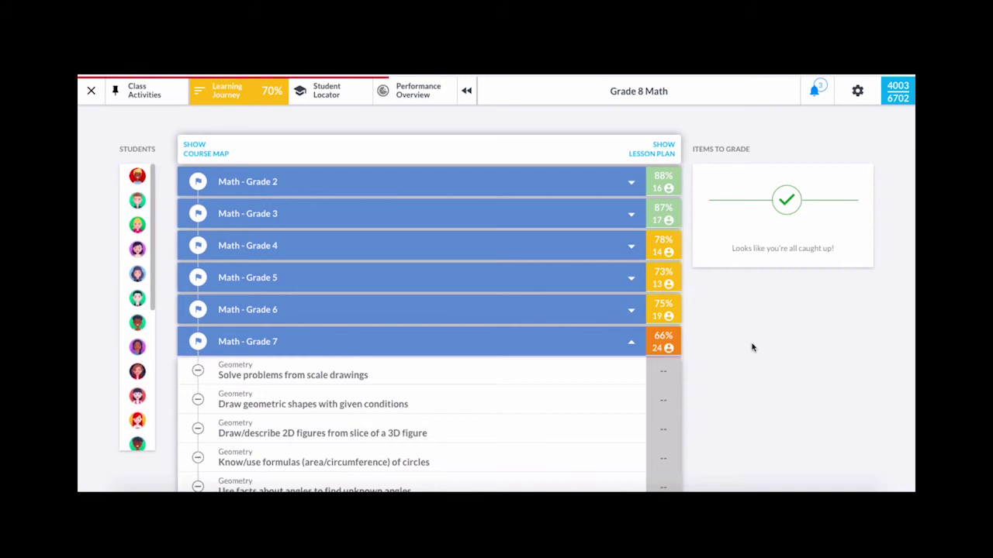
scroll(729, 294, "down", 3)
scroll(728, 280, "up", 1)
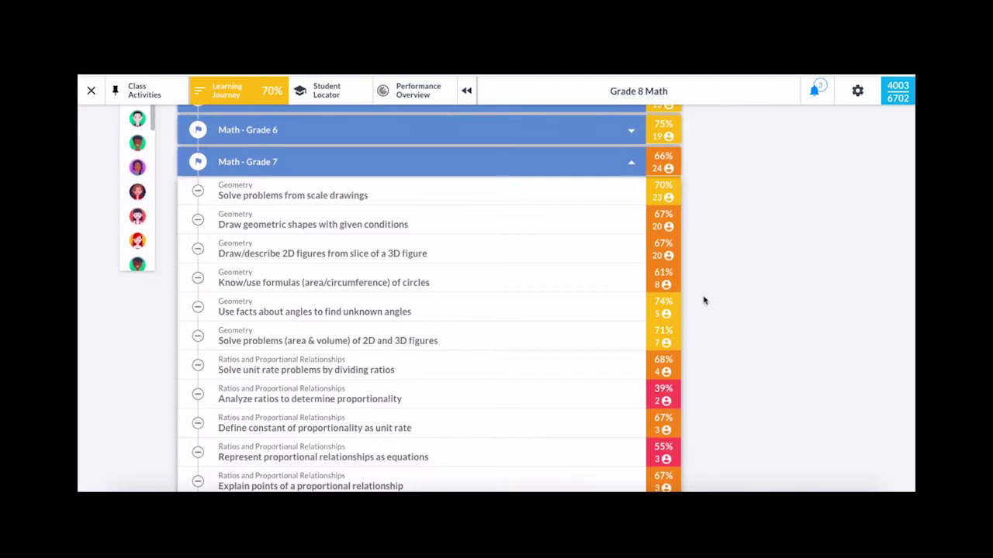
scroll(704, 300, "down", 1)
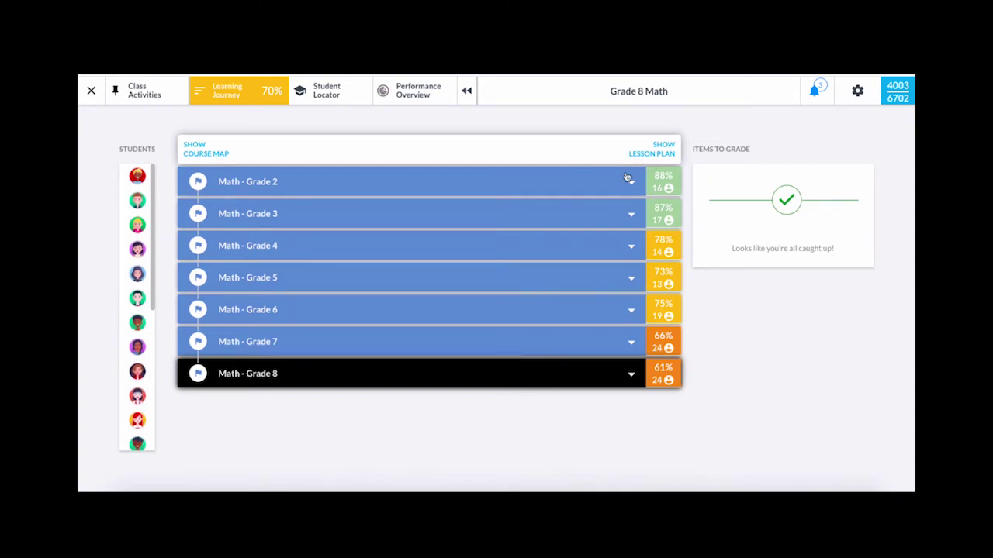
Step: In the Student Locator, examine the fourth student's proficiency chart, return to the class proficiency report and look through all student cards
left_click(337, 95)
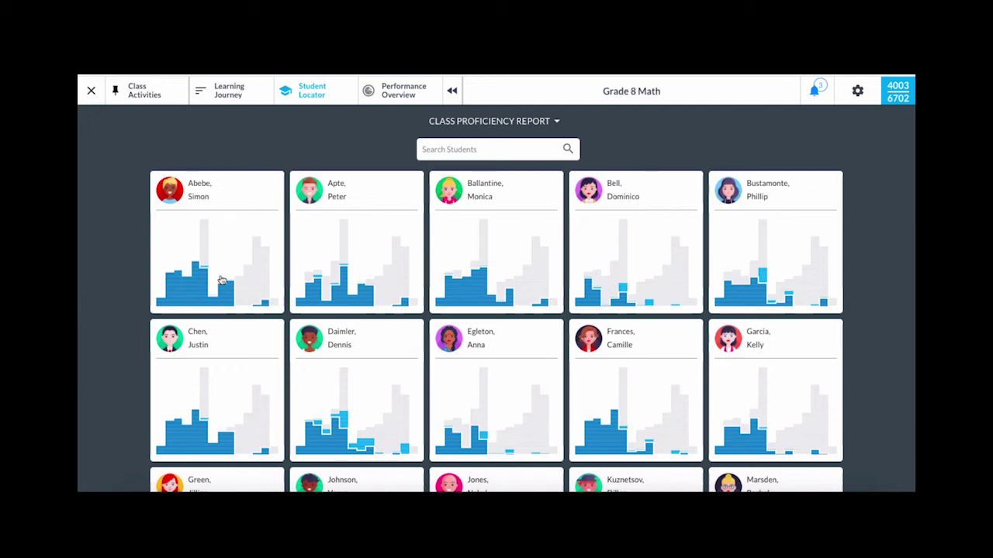
left_click(598, 241)
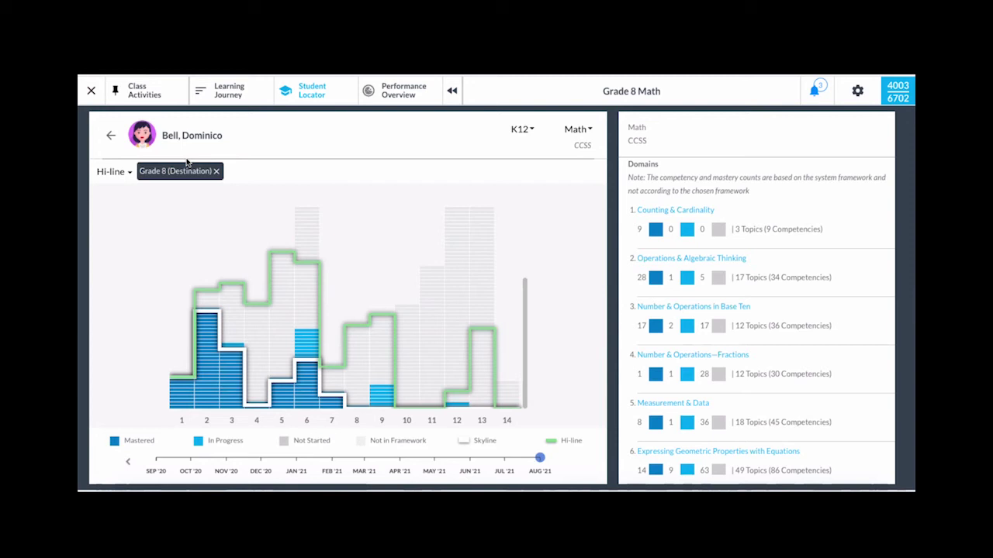
left_click(111, 136)
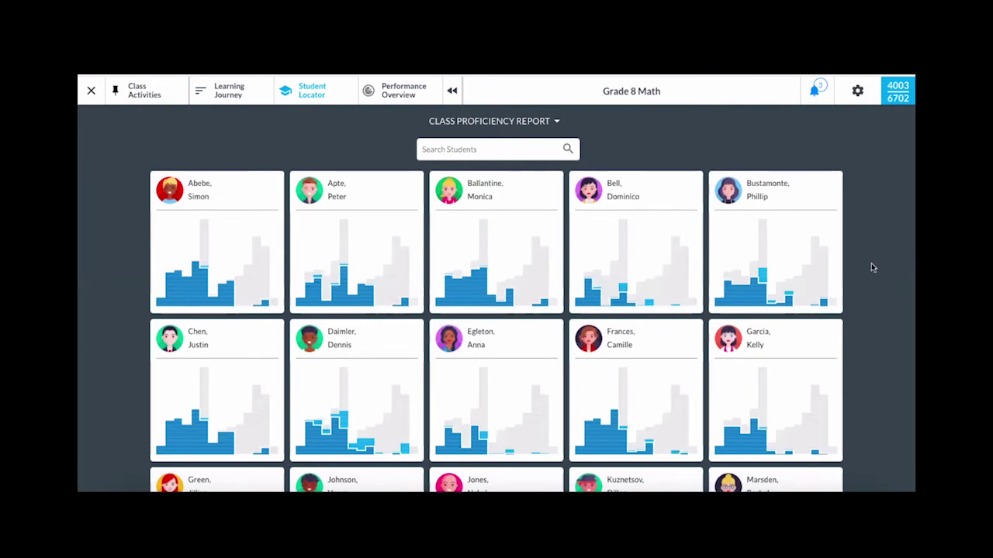
scroll(876, 266, "down", 5)
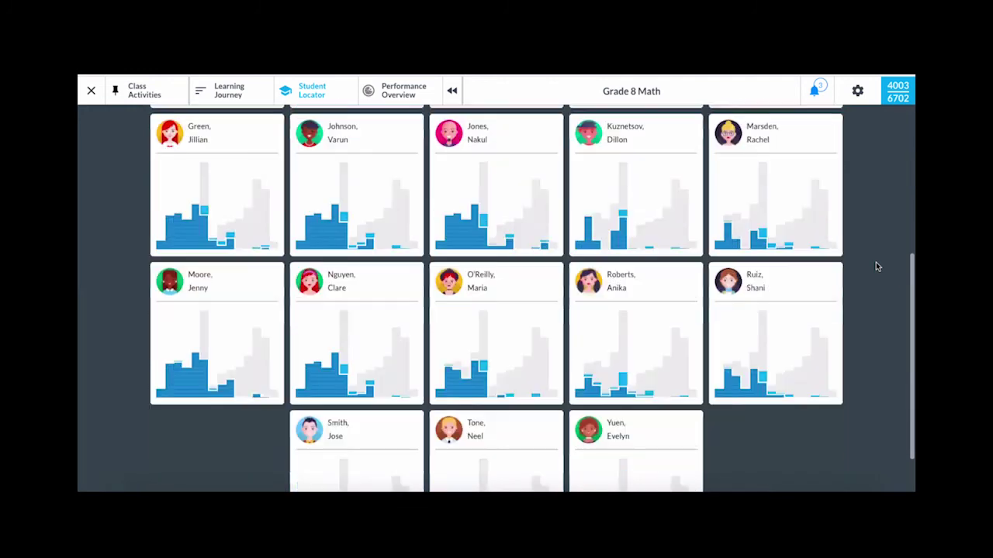
scroll(876, 266, "up", 5)
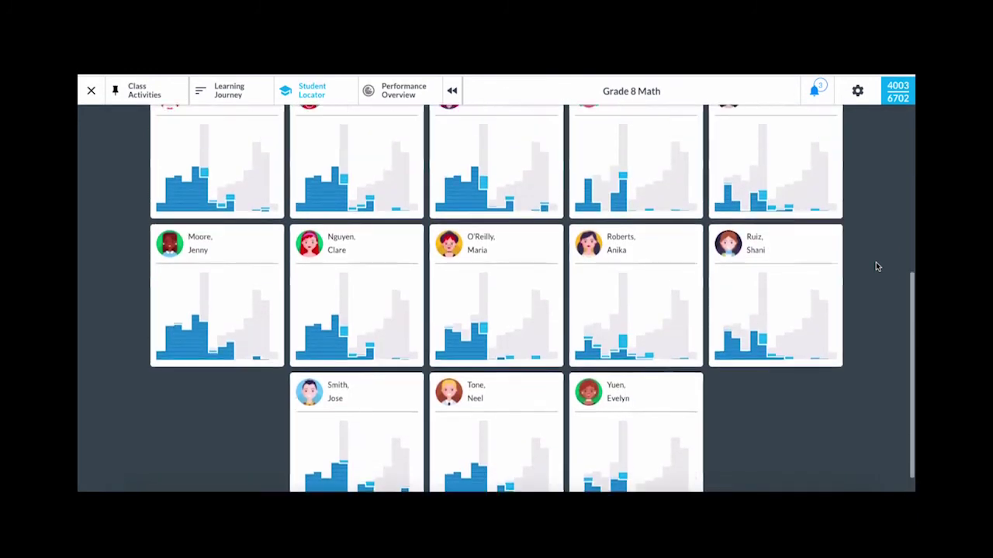
Step: Open the class's Performance Overview and look over its August 2021 chart and summary cards
left_click(409, 96)
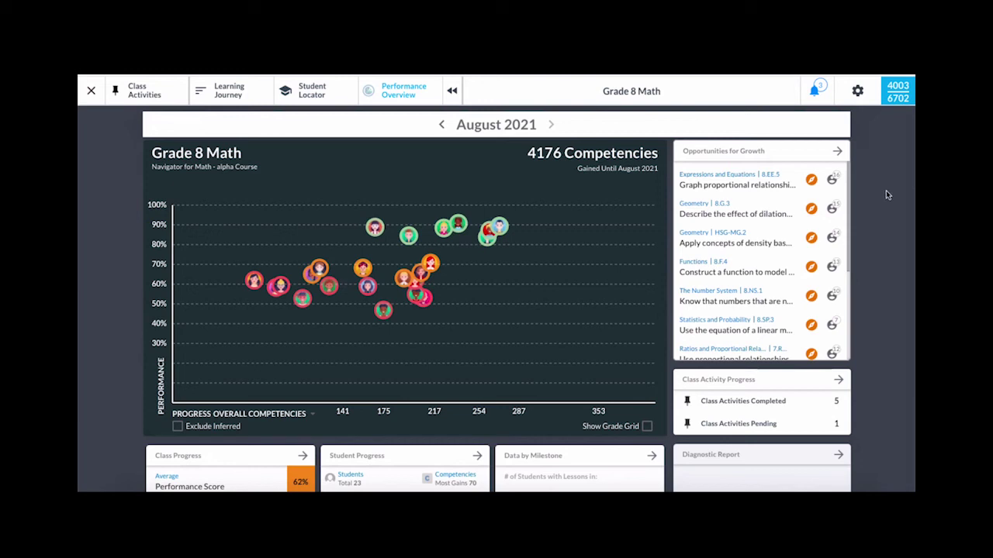
scroll(887, 195, "down", 3)
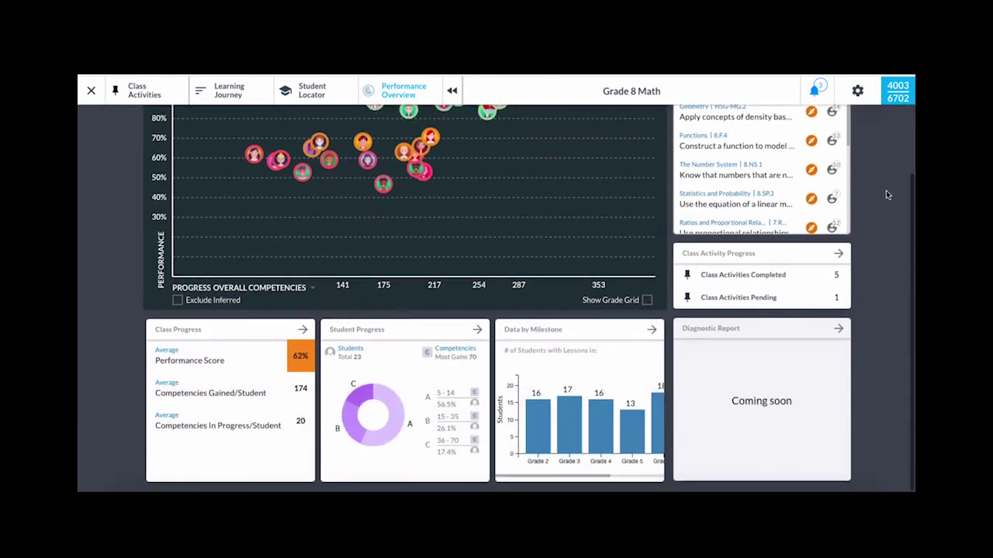
scroll(887, 195, "up", 3)
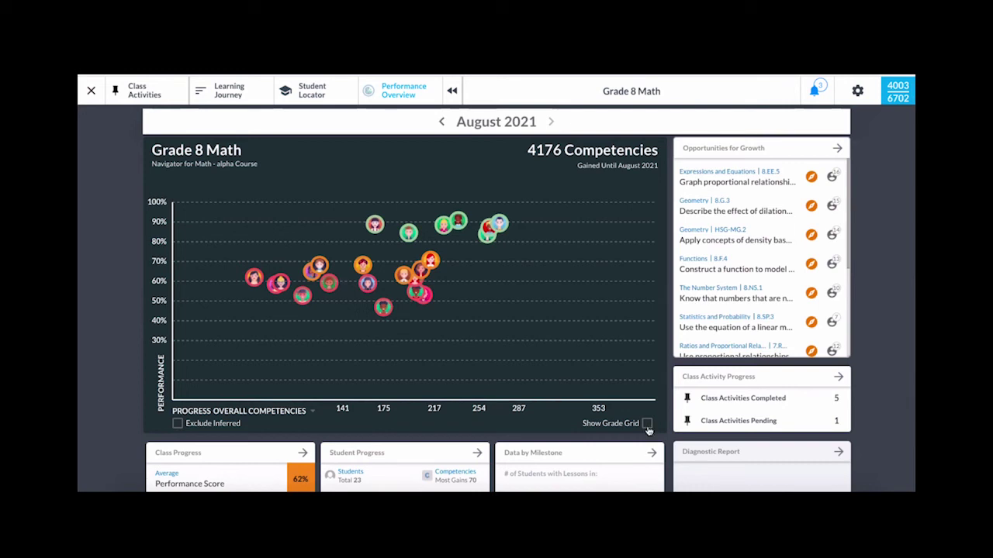
Step: Show the grade grid on the performance chart and inspect the lowest-progress student and the overlapping student markers near Grade 8
left_click(647, 423)
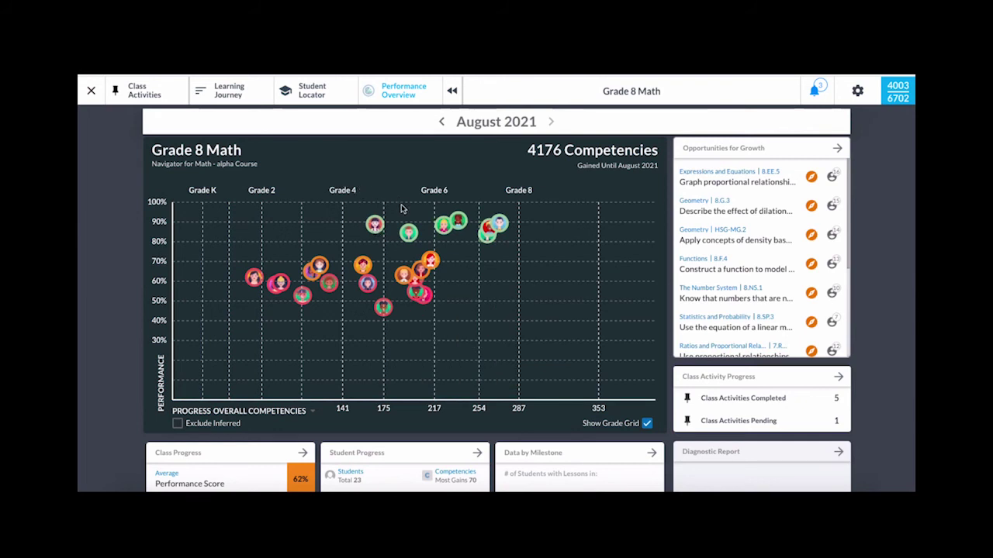
mouse_move(253, 282)
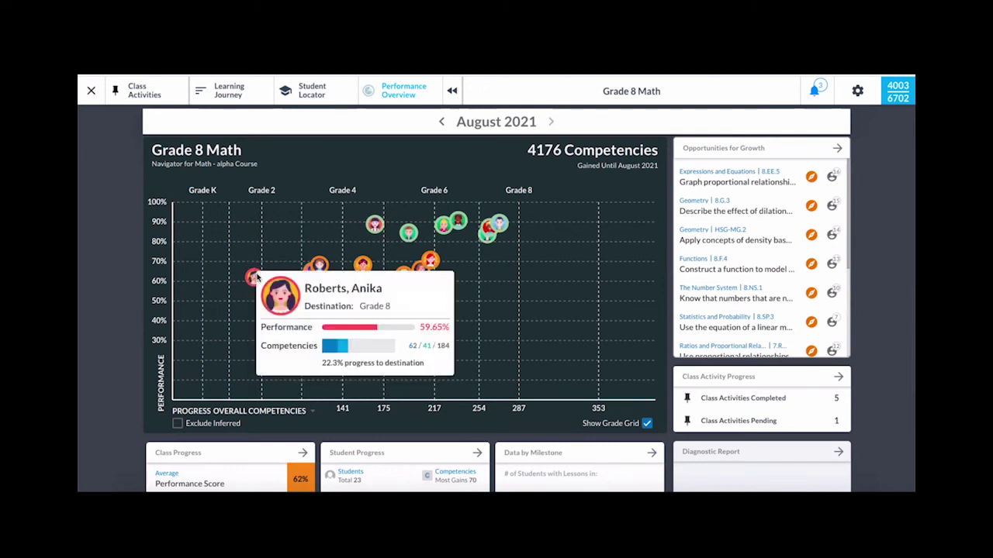
mouse_move(502, 225)
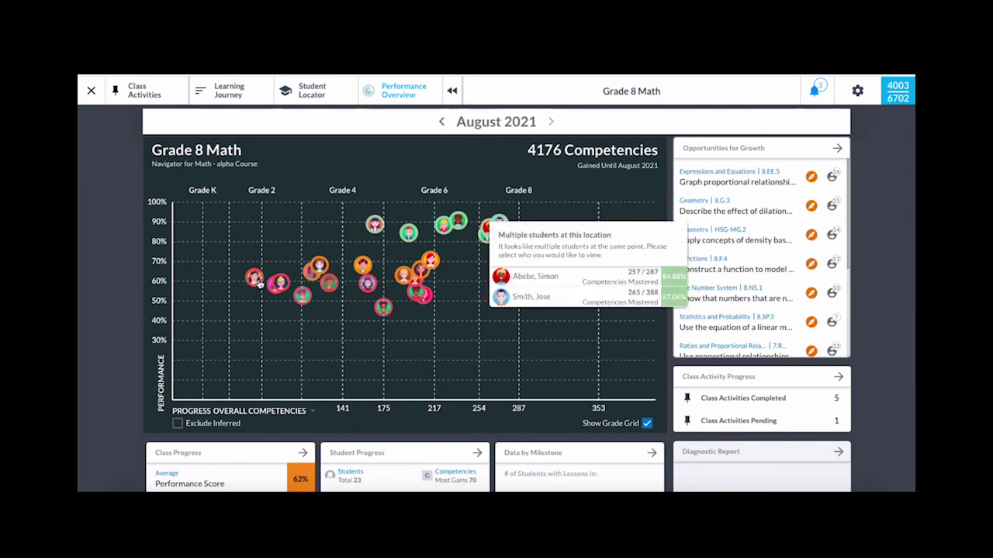
left_click(494, 229)
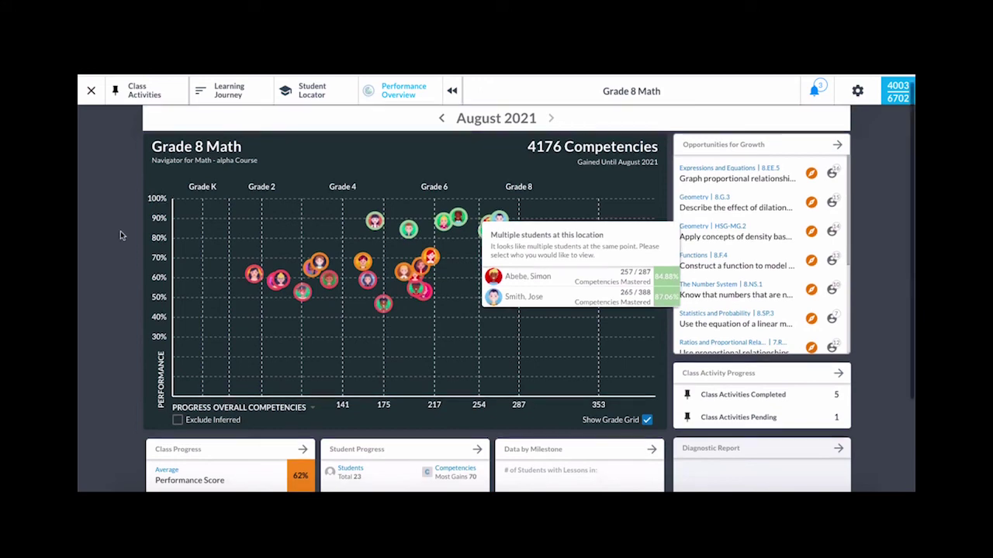
Step: Review the summary cards below the chart, view the Student Progress by Competency report, and return to the overview
scroll(116, 249, "down", 1)
scroll(113, 261, "down", 3)
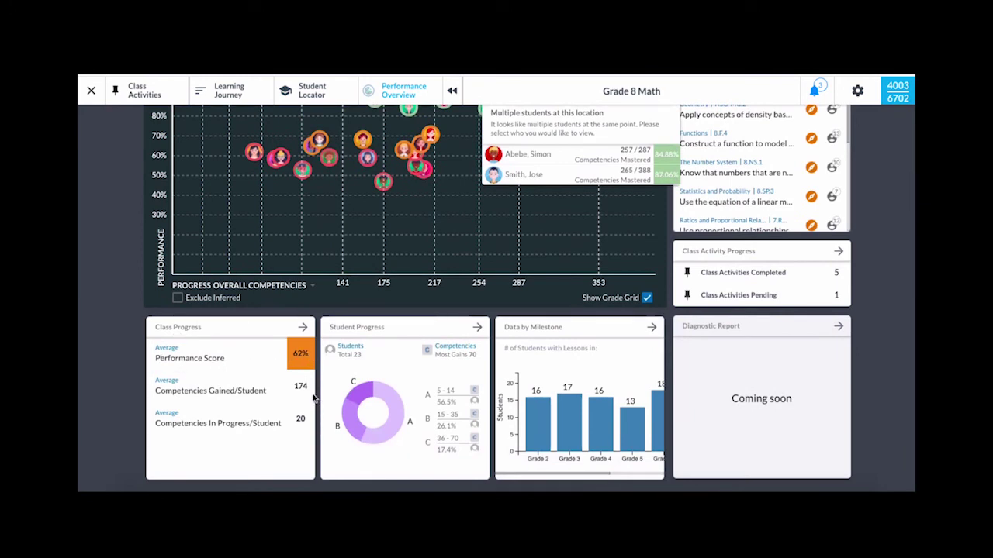
scroll(900, 380, "up", 3)
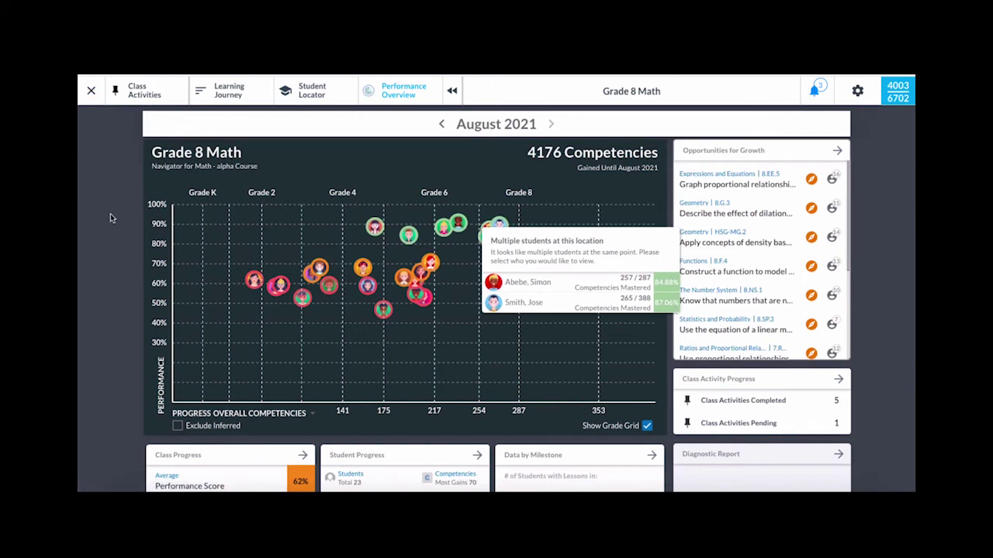
scroll(380, 396, "down", 1)
left_click(370, 397)
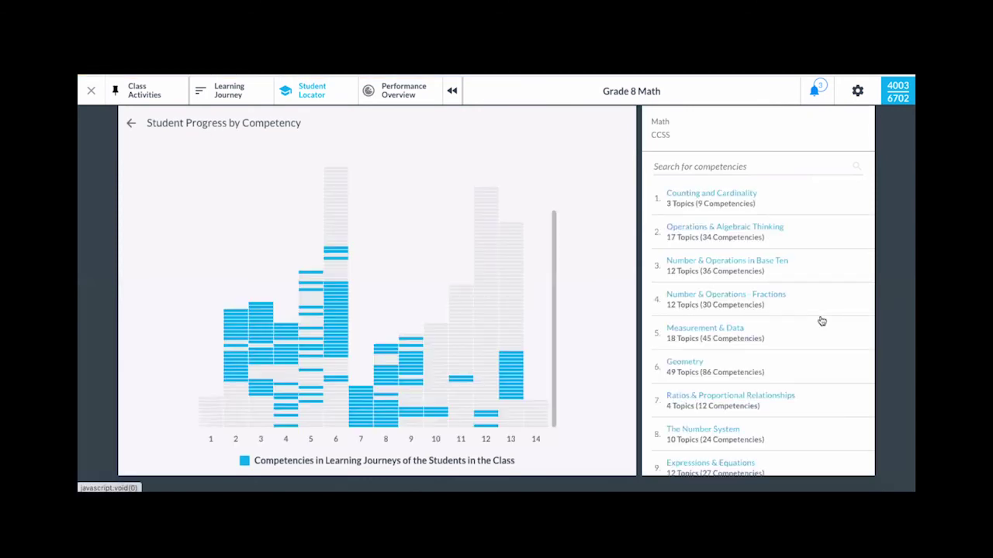
left_click(130, 124)
Step: Open the Class Progress report, set its period to All Time, and check the other date range options without changing the period
left_click(173, 458)
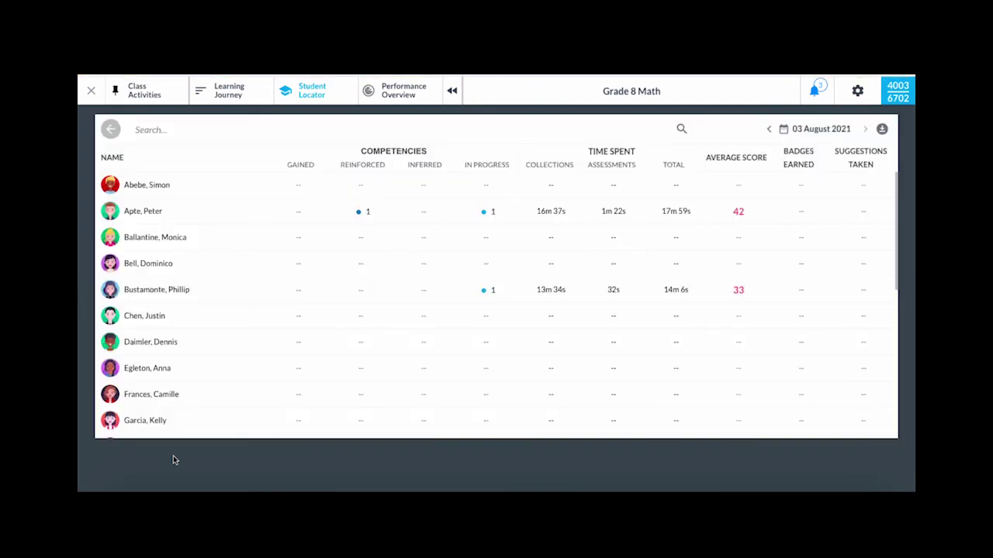
left_click(792, 132)
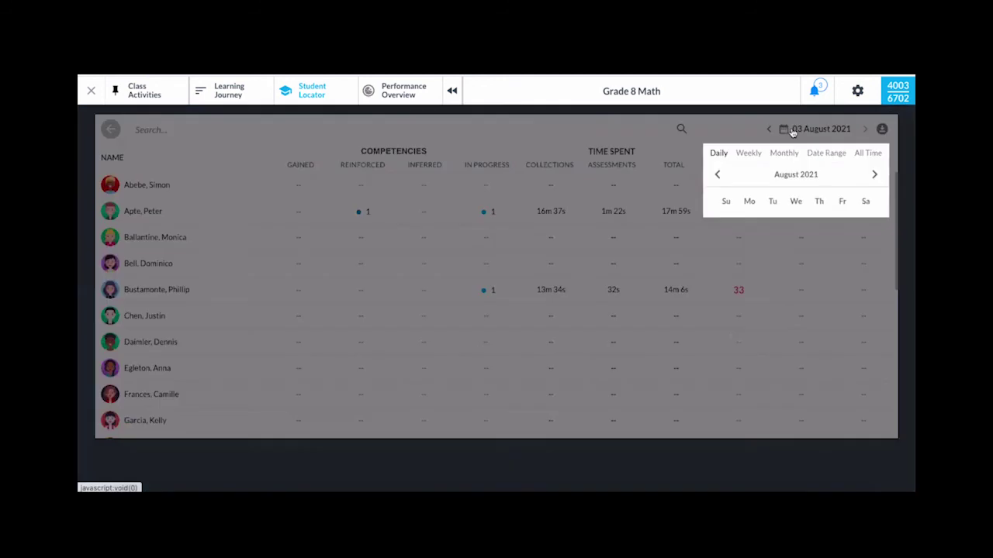
left_click(861, 158)
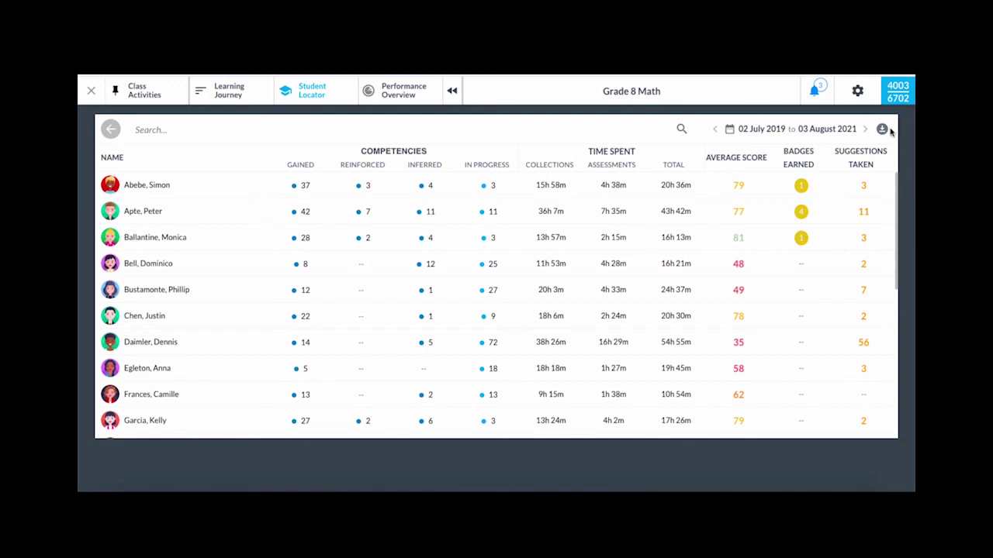
left_click(798, 134)
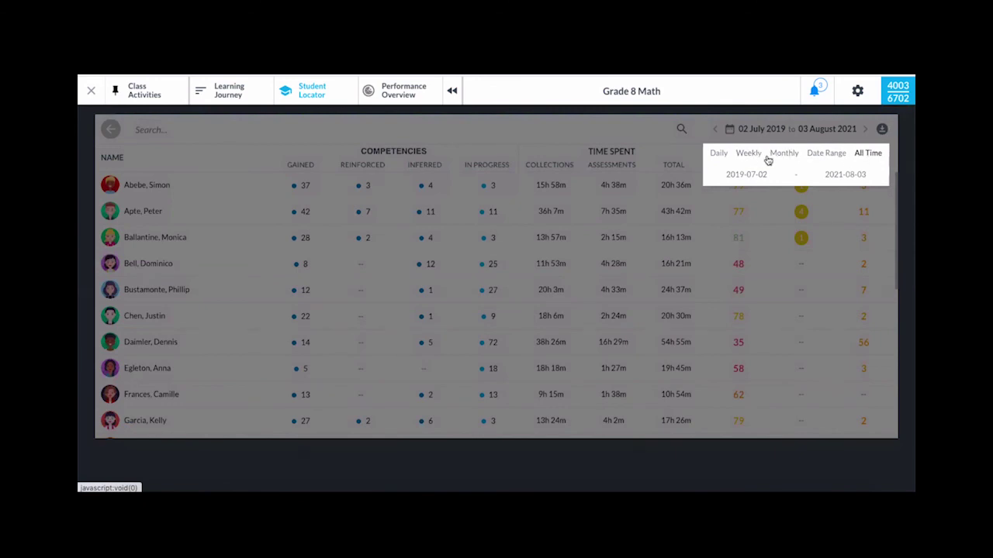
left_click(475, 468)
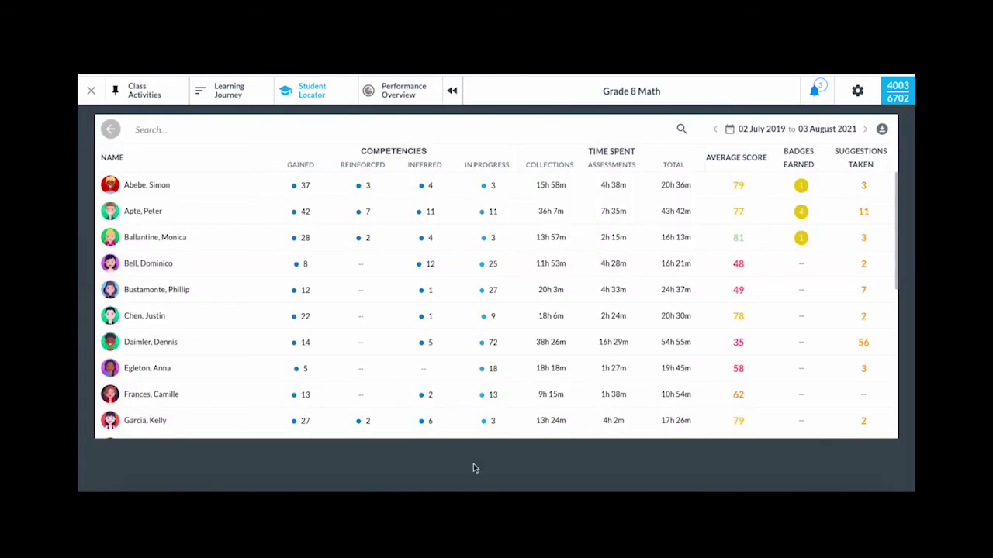